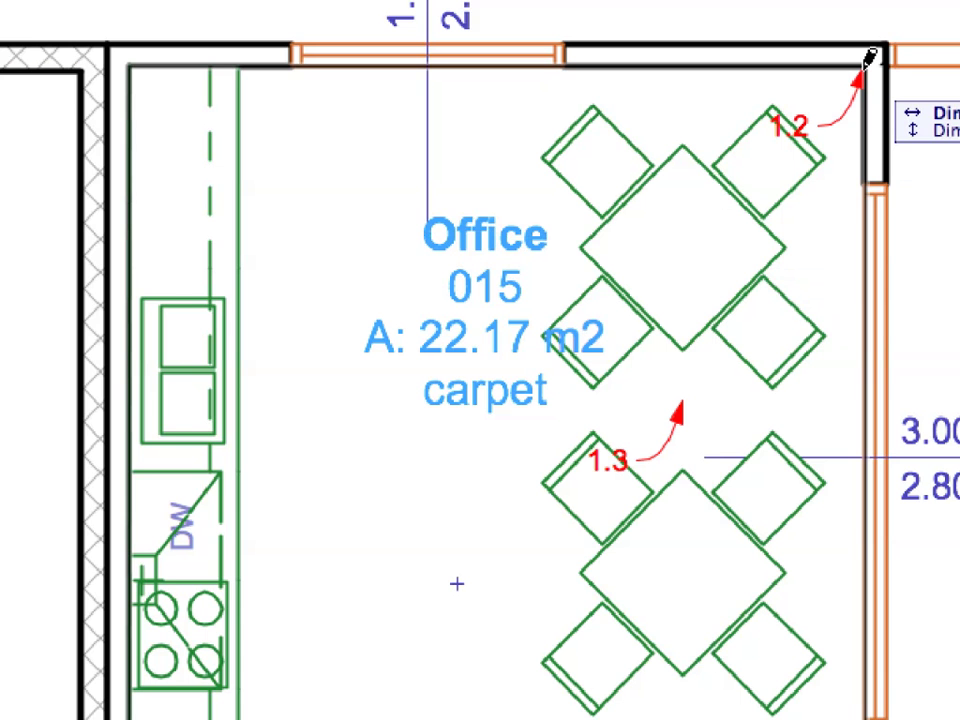
Place four Tea Kitchen interior elevations around the office, then open and zoom into IE-02-04 West
left_click(870, 58)
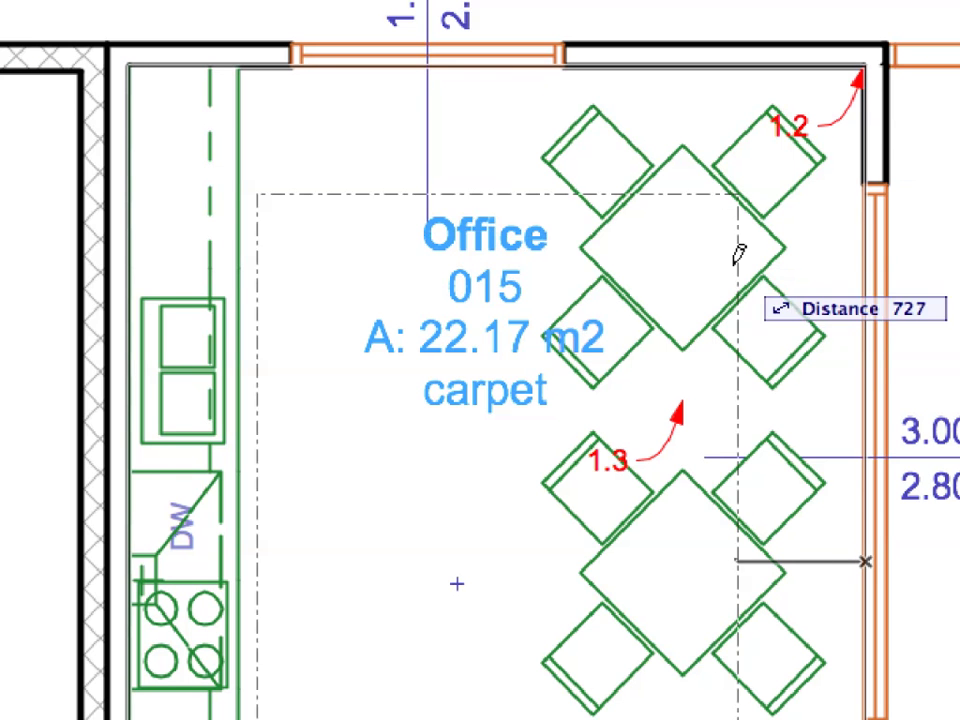
left_click(687, 394)
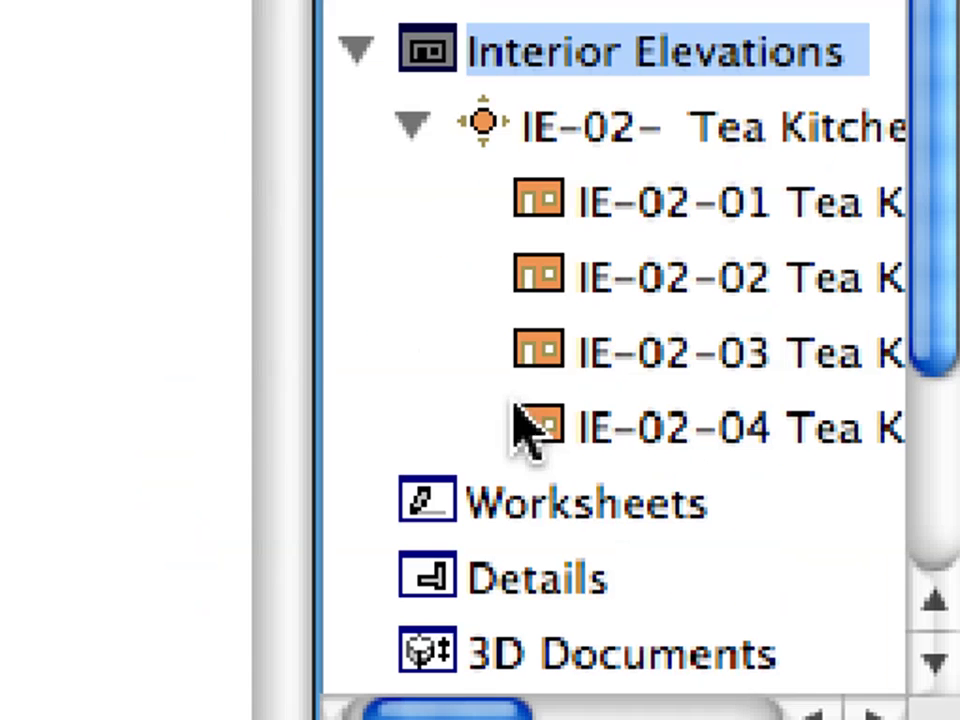
left_click_drag(524, 697, 548, 712)
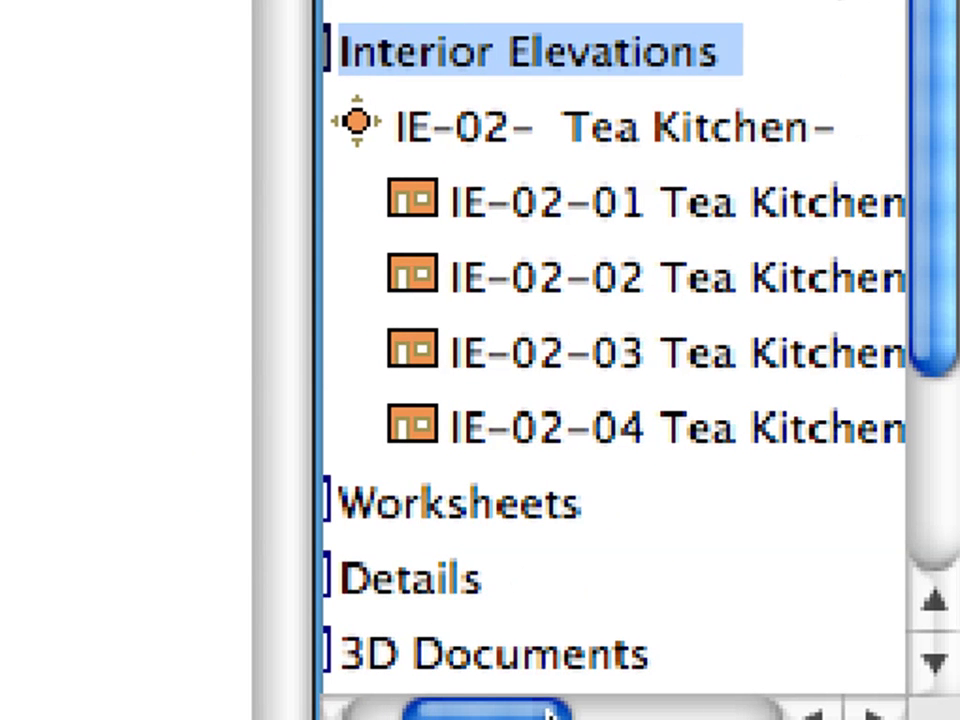
left_click(553, 214)
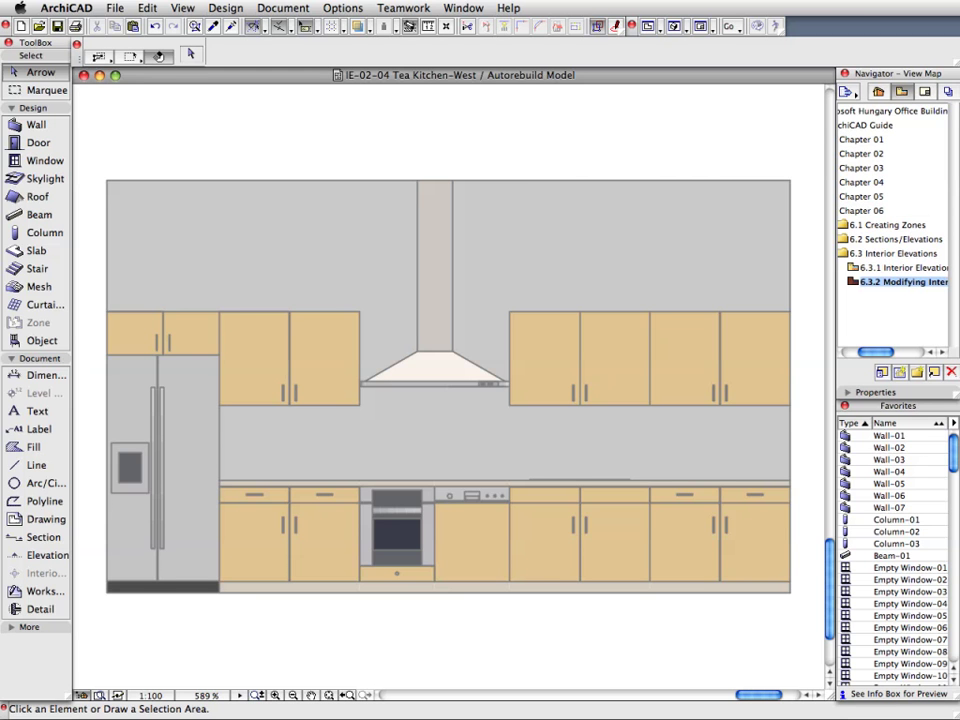
scroll(435, 510, "up", 3)
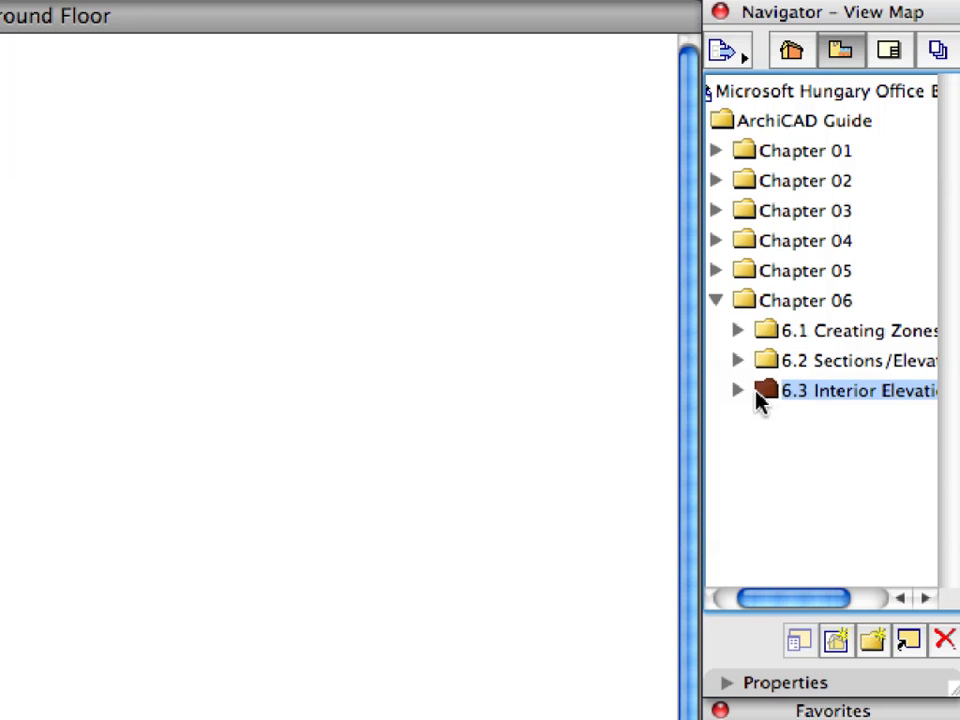
Open saved view 6.3.1 of the ground-floor office and activate the Interior Elevation tool with a preset
left_click(738, 391)
left_click(782, 424)
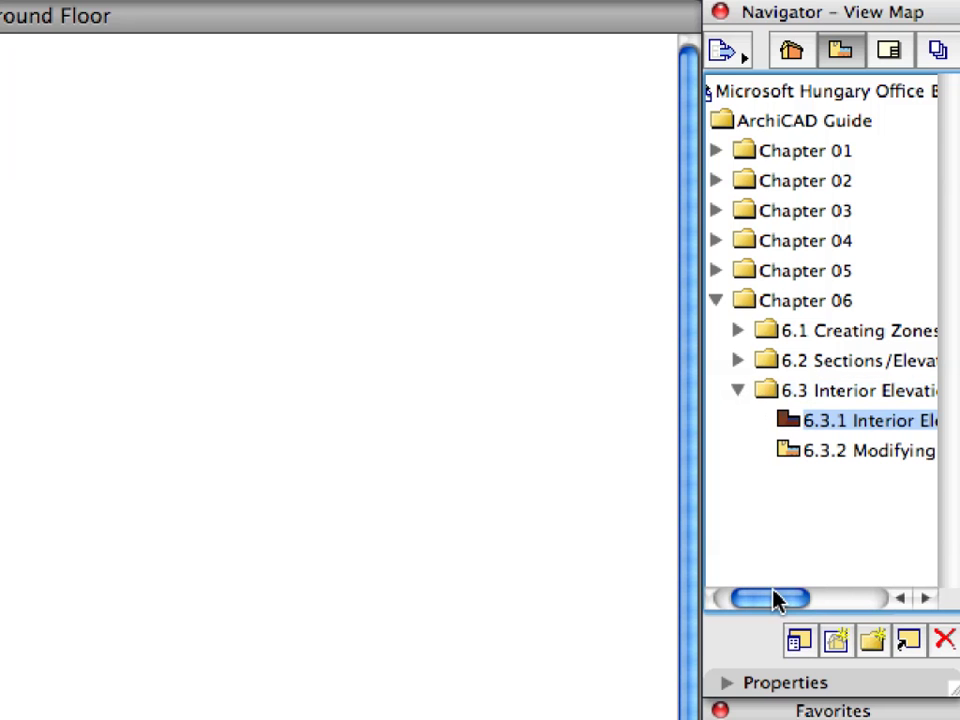
left_click_drag(776, 599, 795, 604)
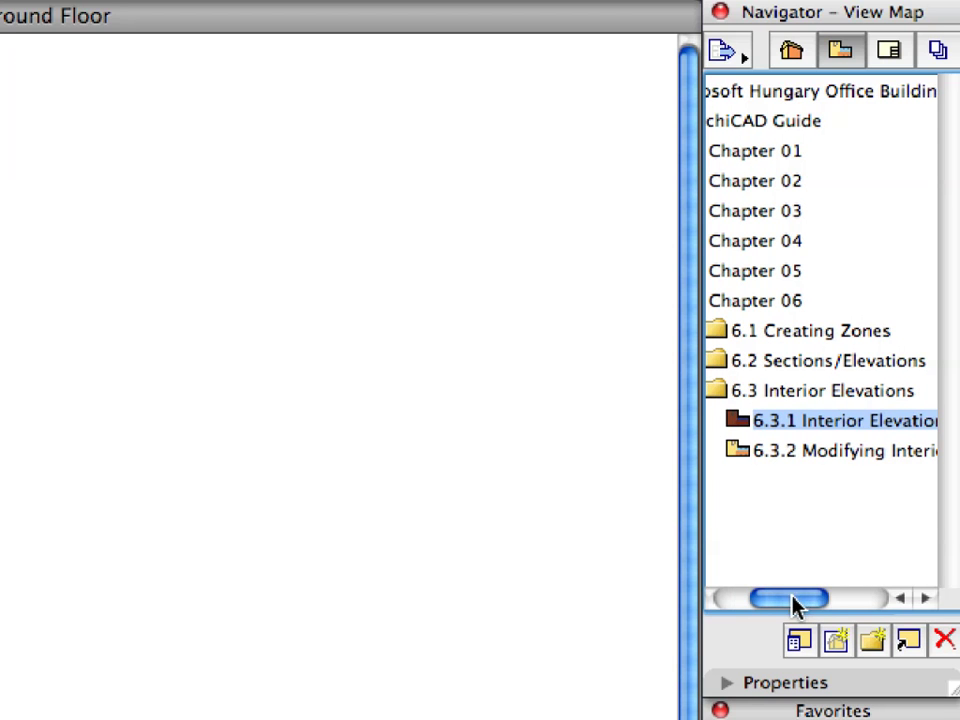
double_click(792, 425)
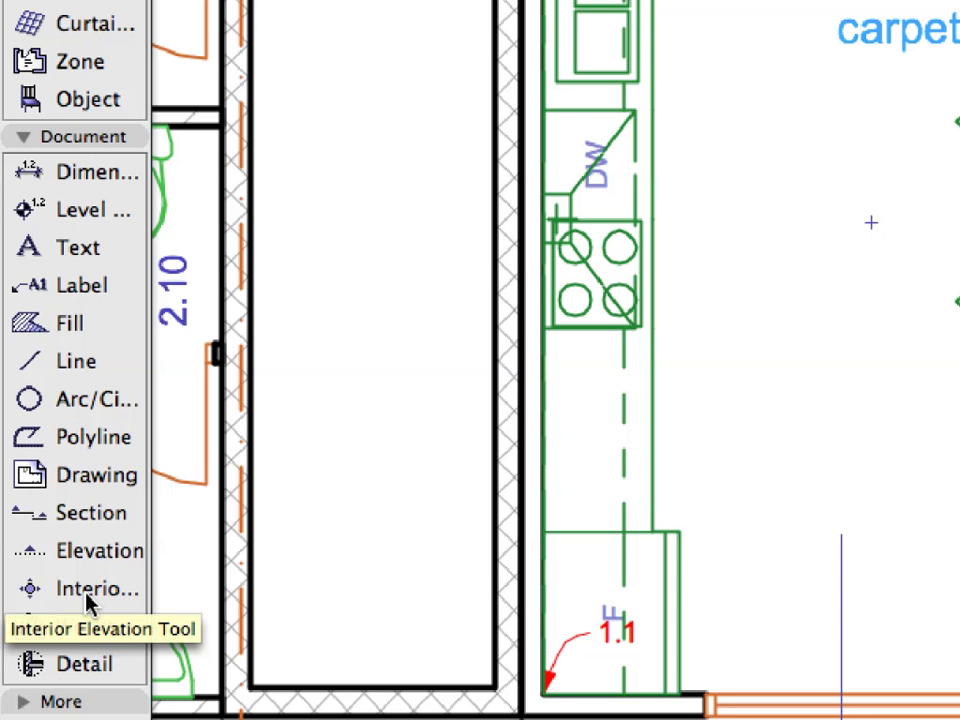
left_click(88, 600)
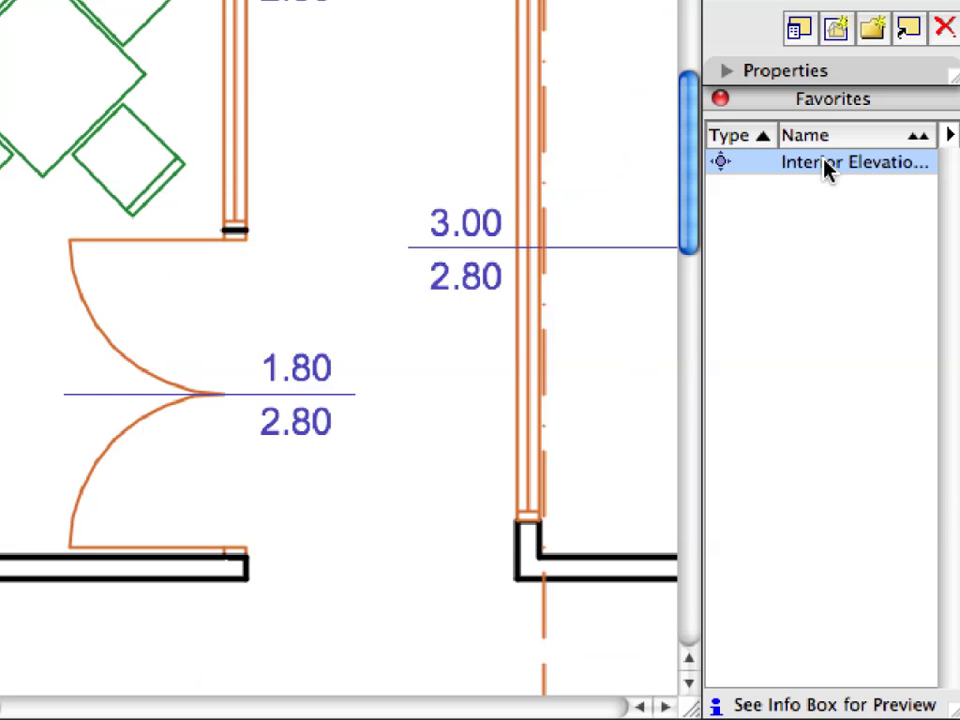
left_click(826, 168)
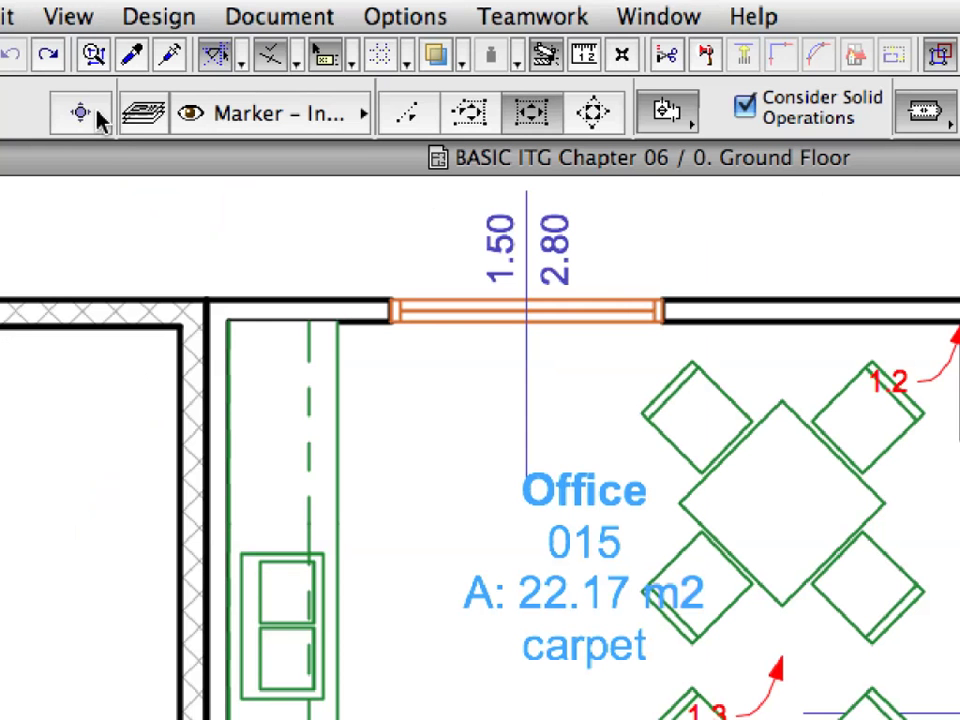
left_click(98, 116)
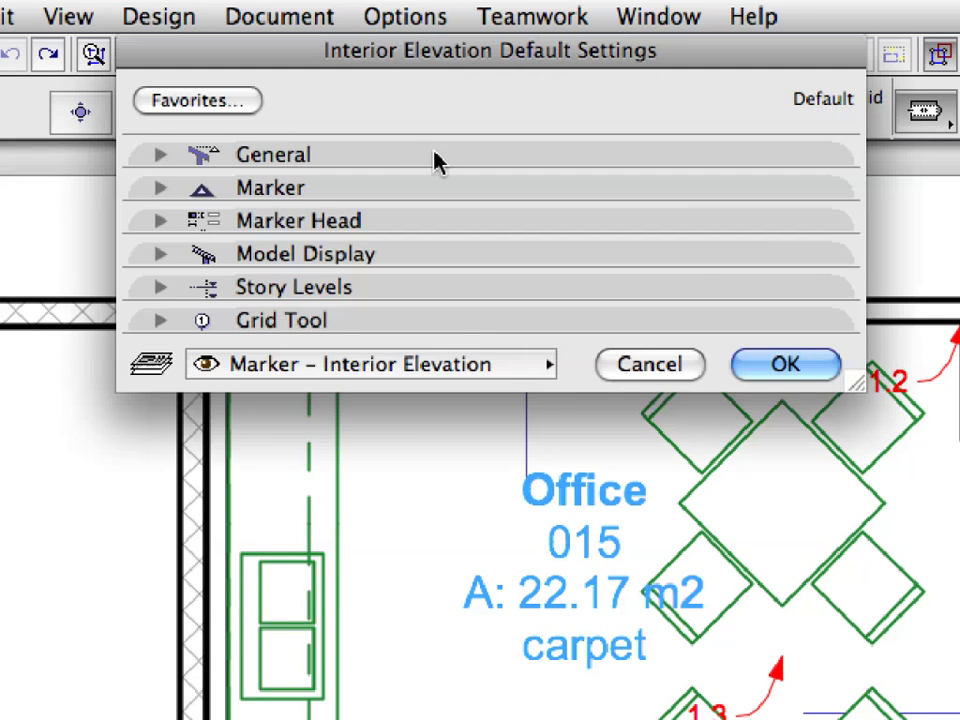
left_click(437, 163)
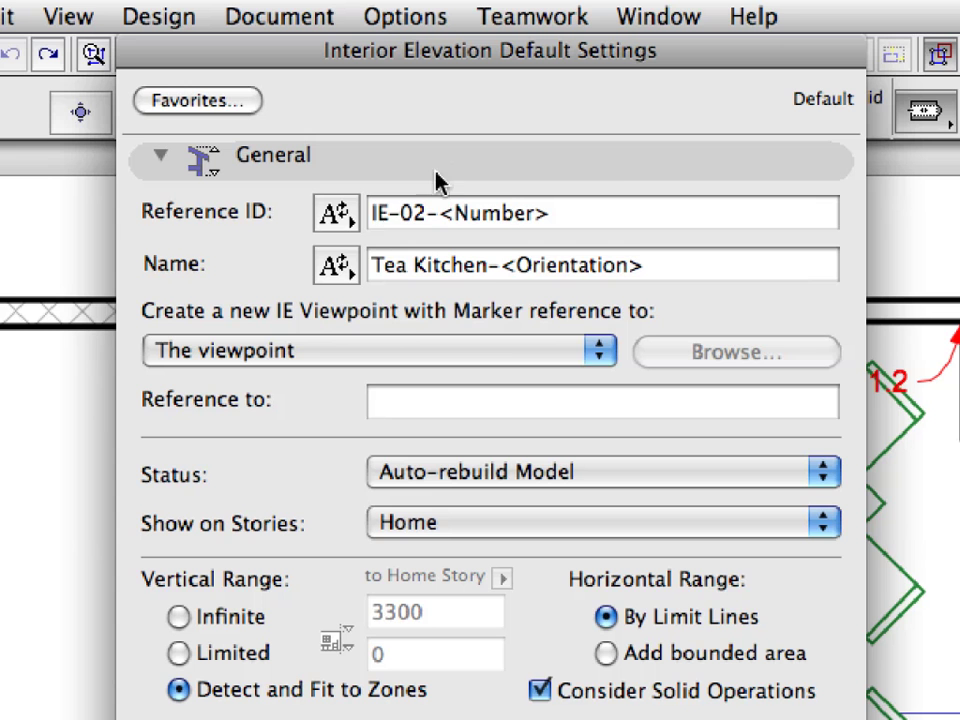
left_click(337, 215)
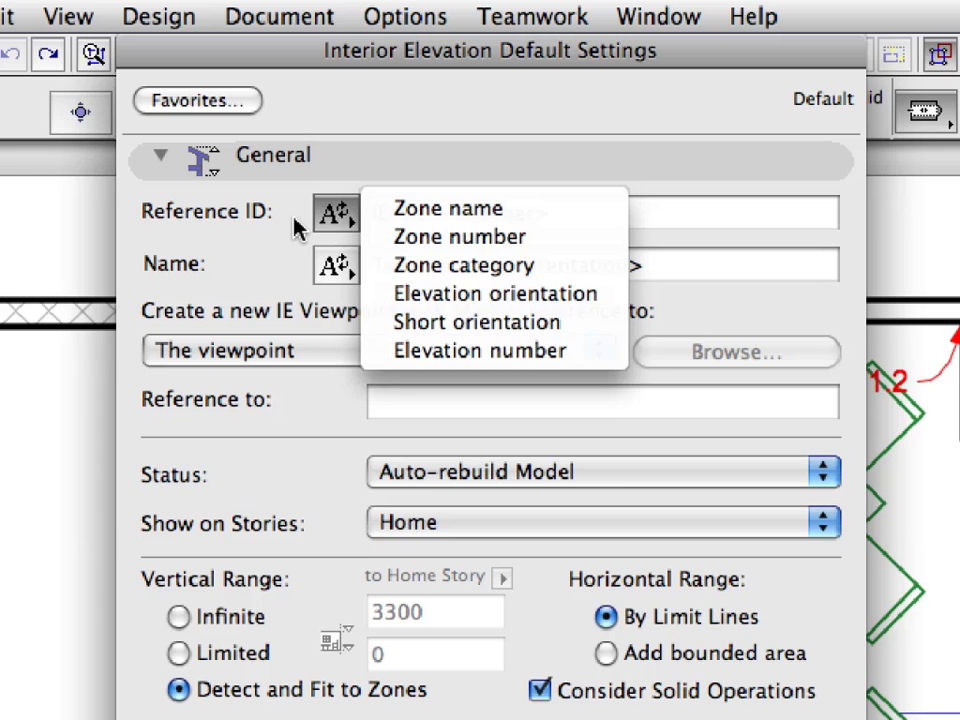
left_click(357, 222)
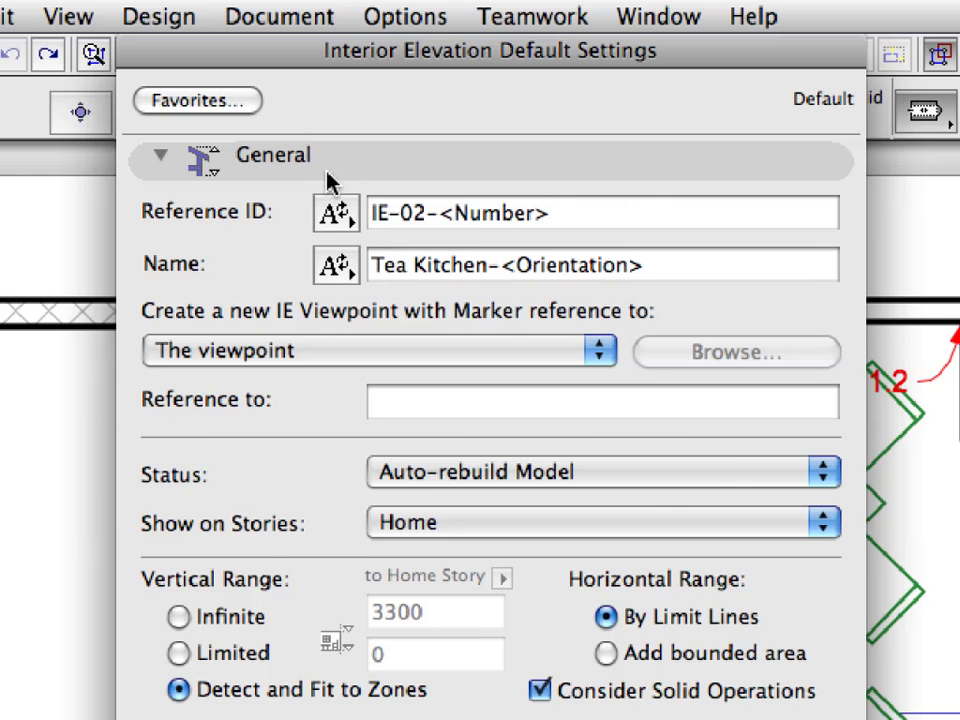
left_click(330, 182)
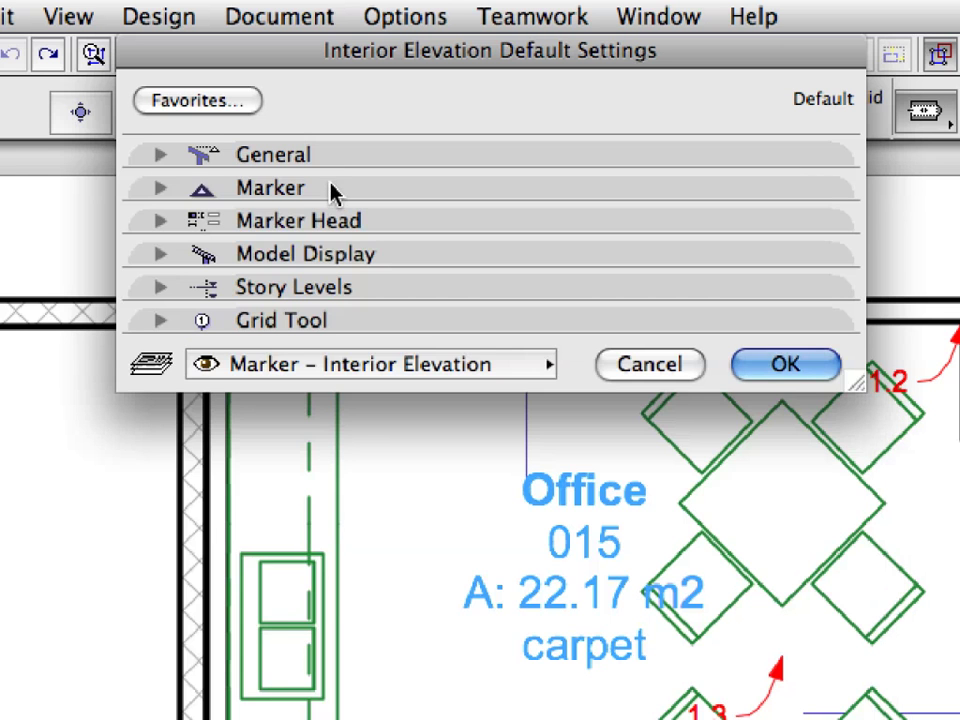
left_click(332, 191)
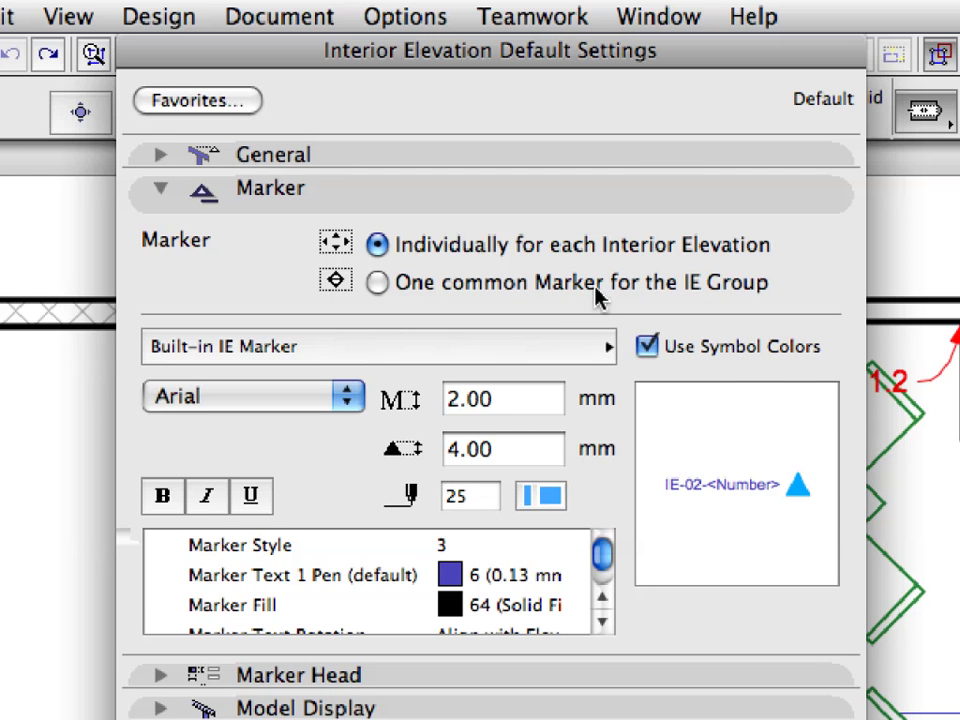
left_click(652, 193)
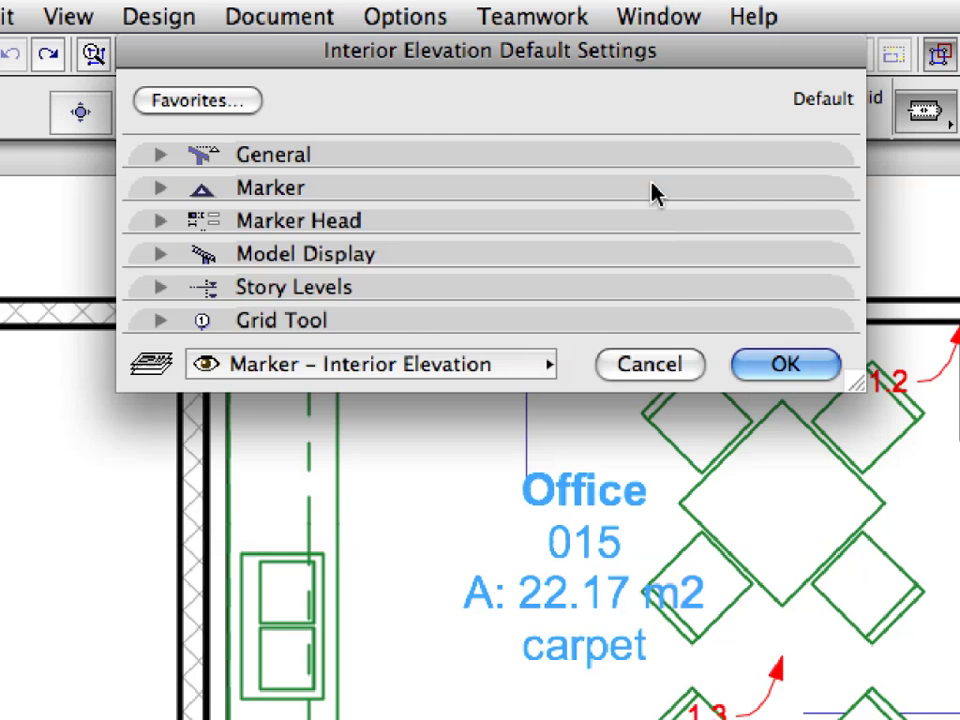
left_click(686, 366)
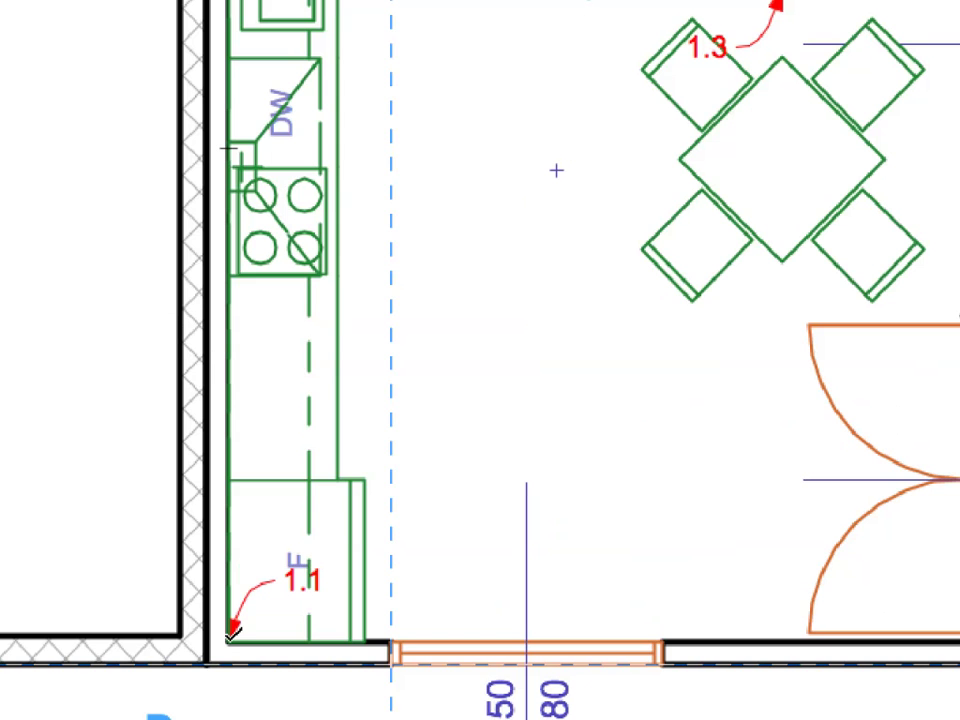
Outline the office from its lower-left wall corner to the opposite corner, creating the interior elevations
left_click(229, 640)
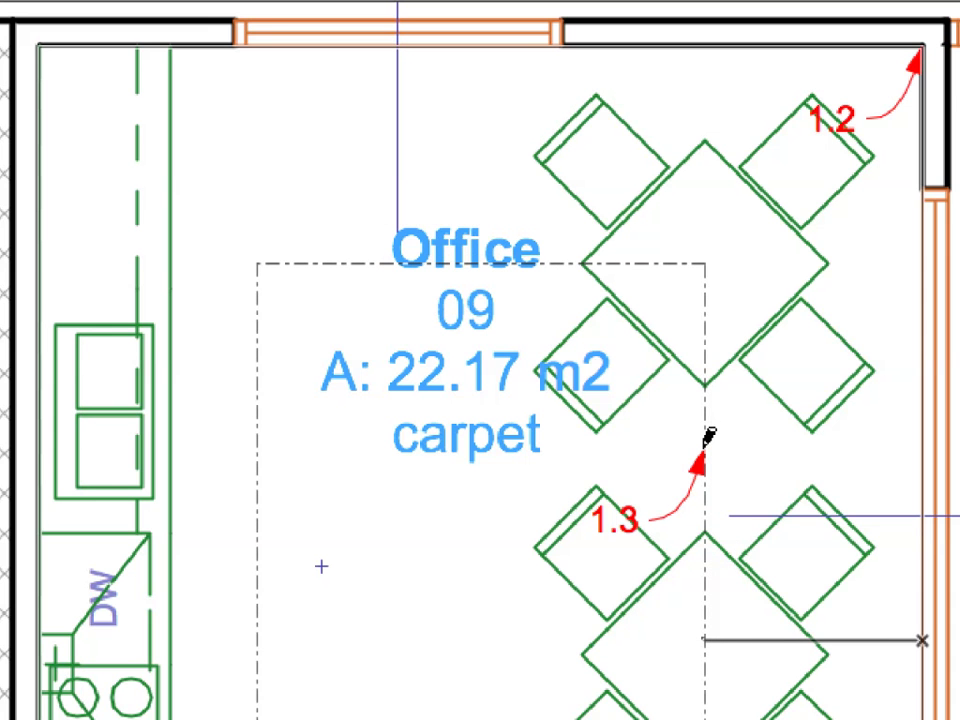
left_click(707, 438)
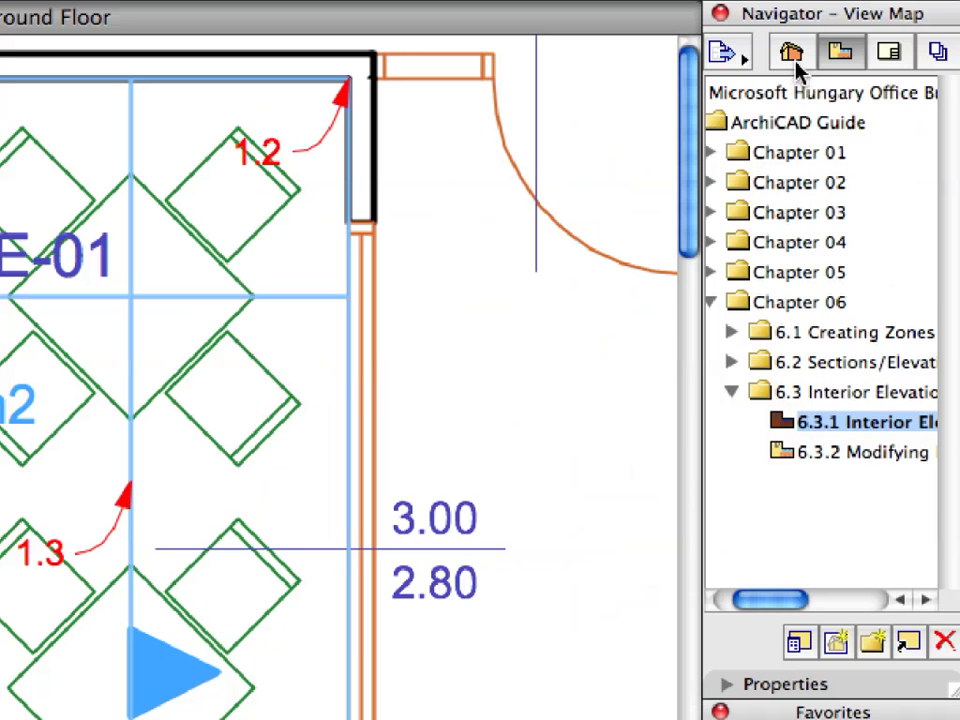
Expand Interior Elevations and the Tea Kitchen group in the Project Map
left_click(797, 70)
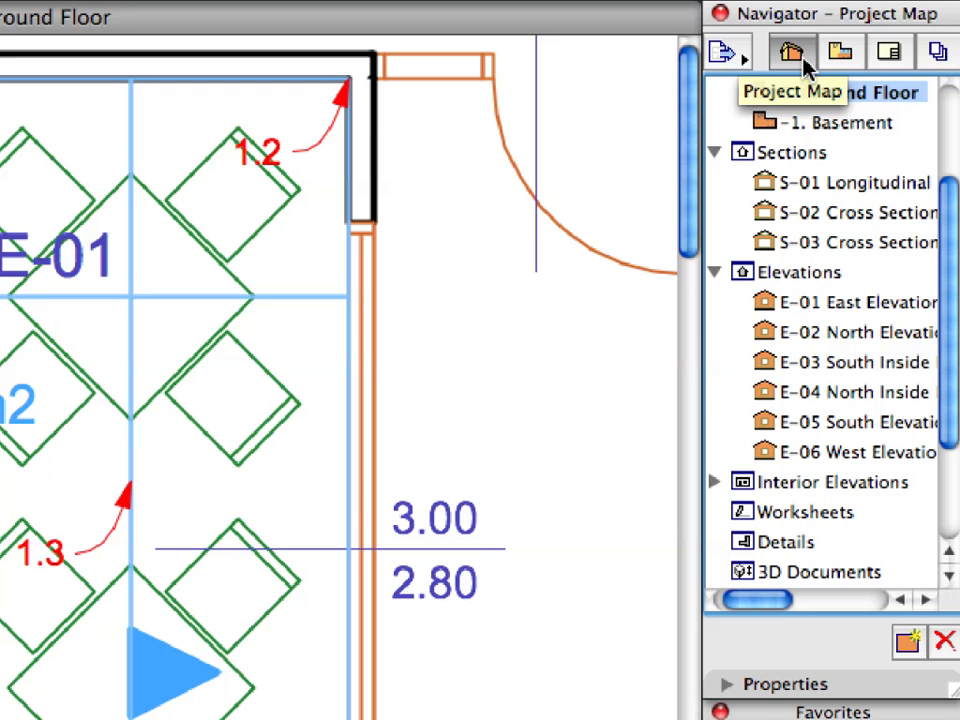
left_click(760, 485)
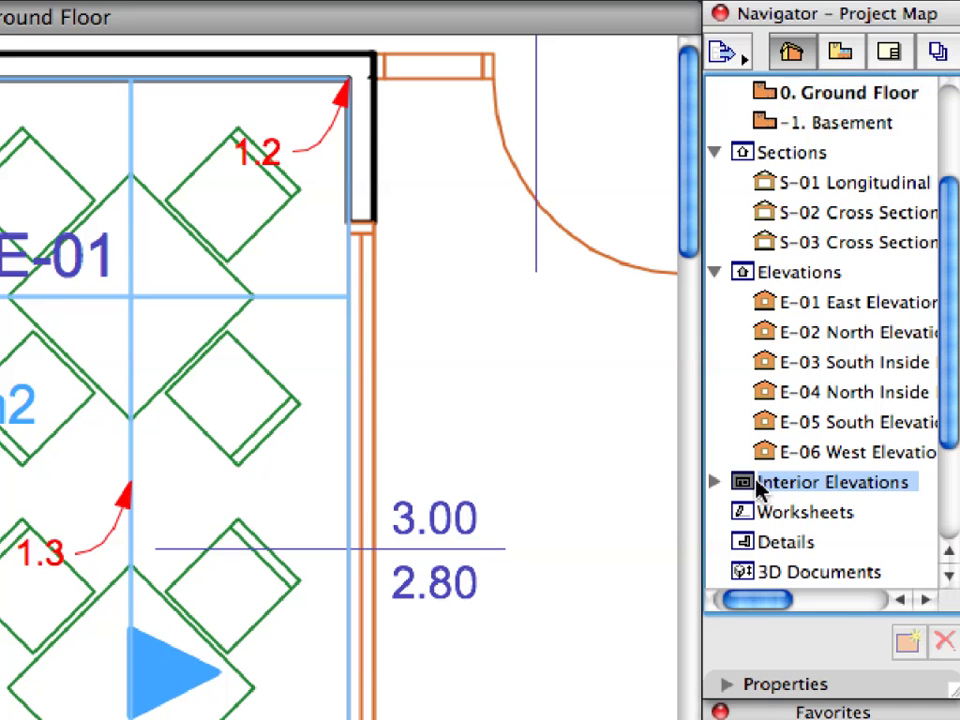
left_click(715, 483)
scroll(746, 499, "down", 2)
scroll(775, 505, "down", 5)
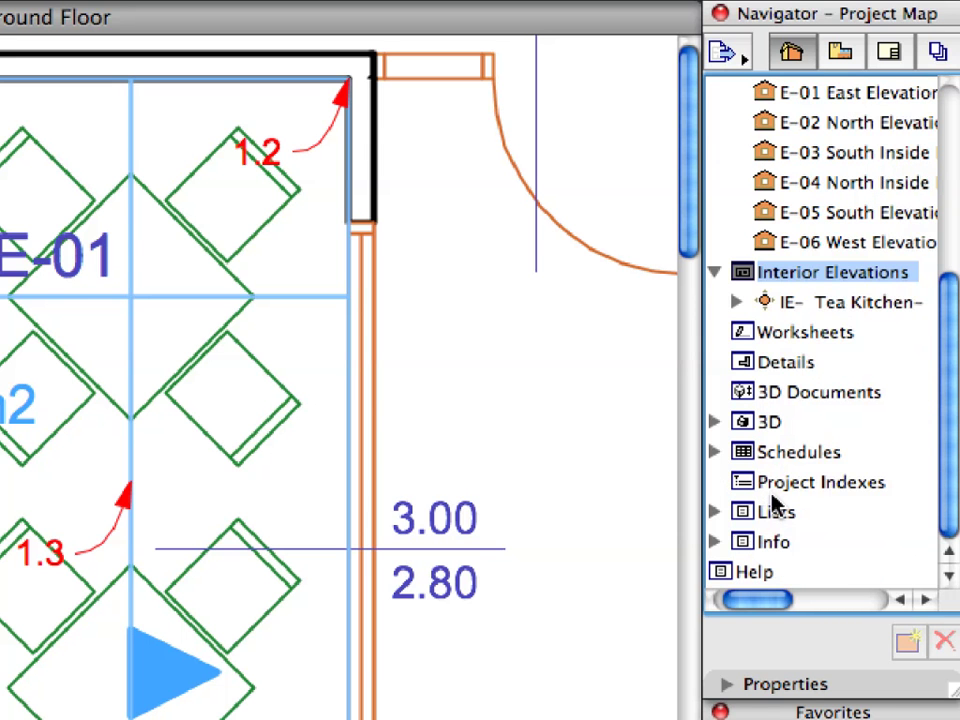
left_click(737, 302)
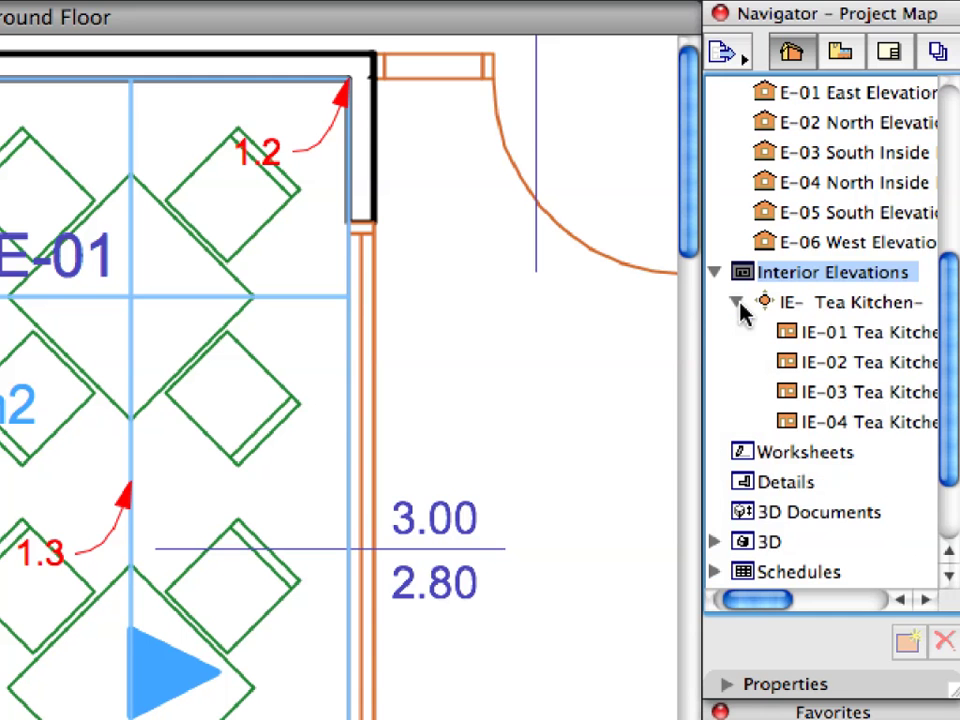
left_click(866, 303)
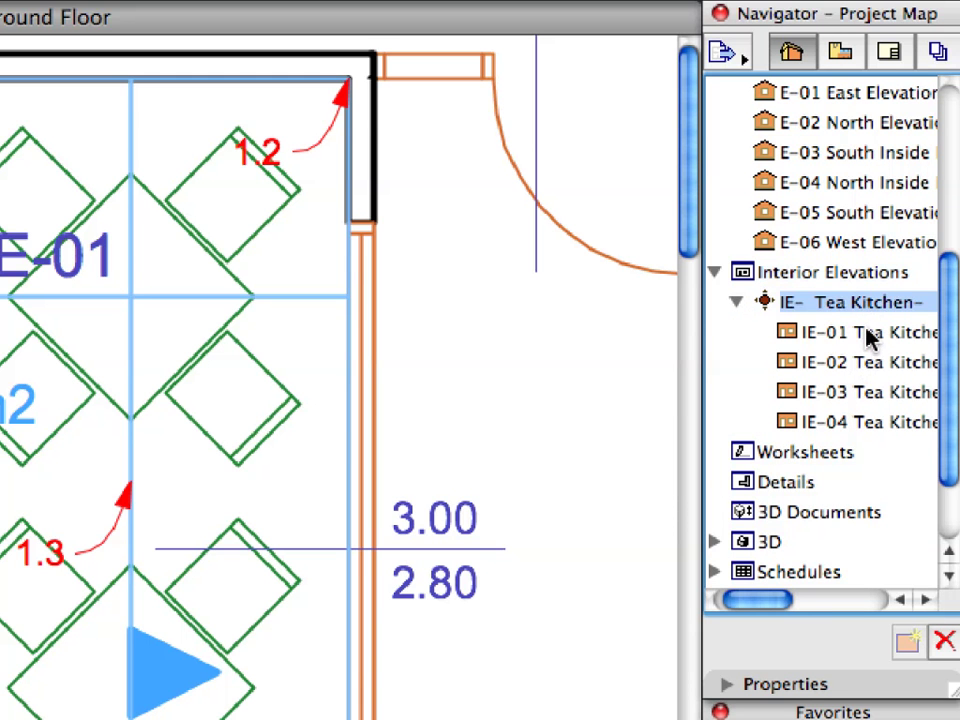
Select the Tea Kitchen elevations IE-01, IE-02, IE-03 and IE-04 in turn
left_click(868, 337)
left_click(868, 364)
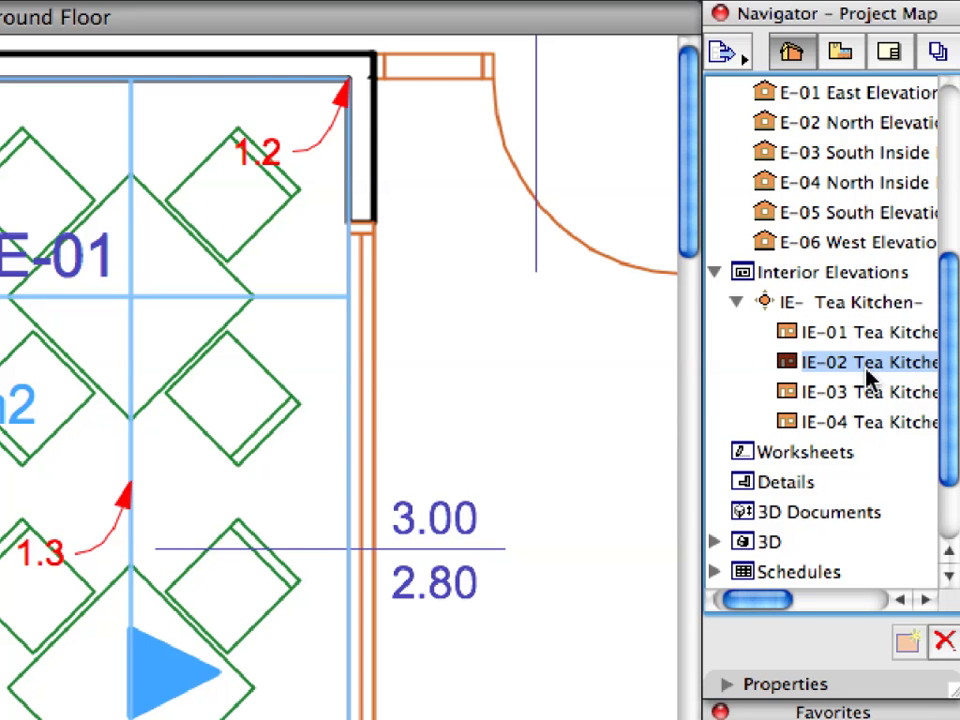
left_click(870, 393)
left_click(875, 424)
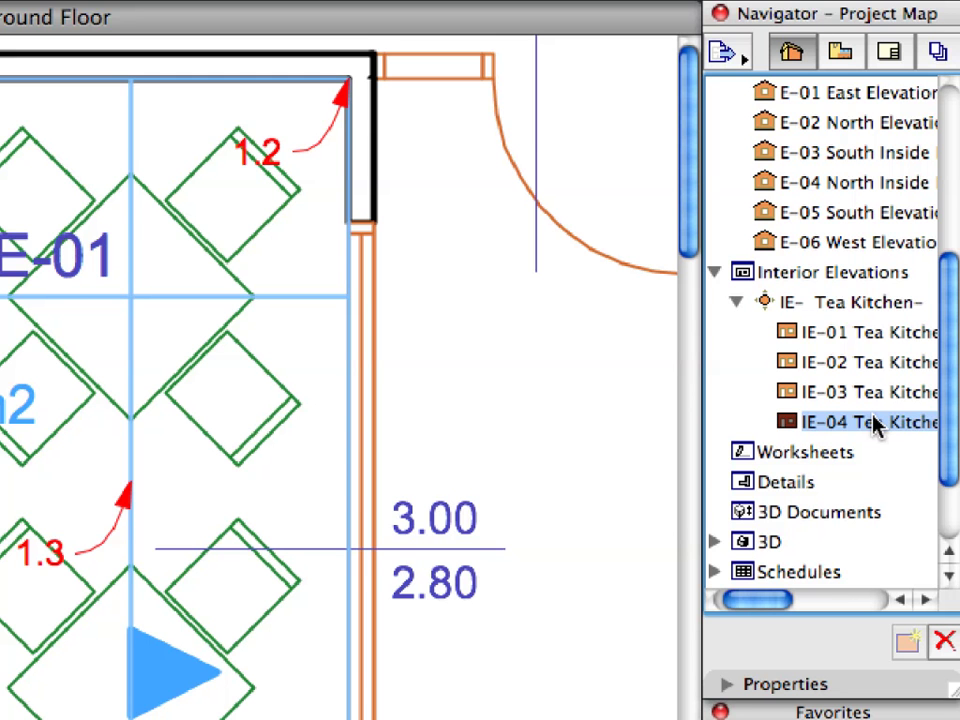
Open saved view 6.3.2 from Chapter 06 > 6.3 Interior Elevations in the View Map
left_click(848, 53)
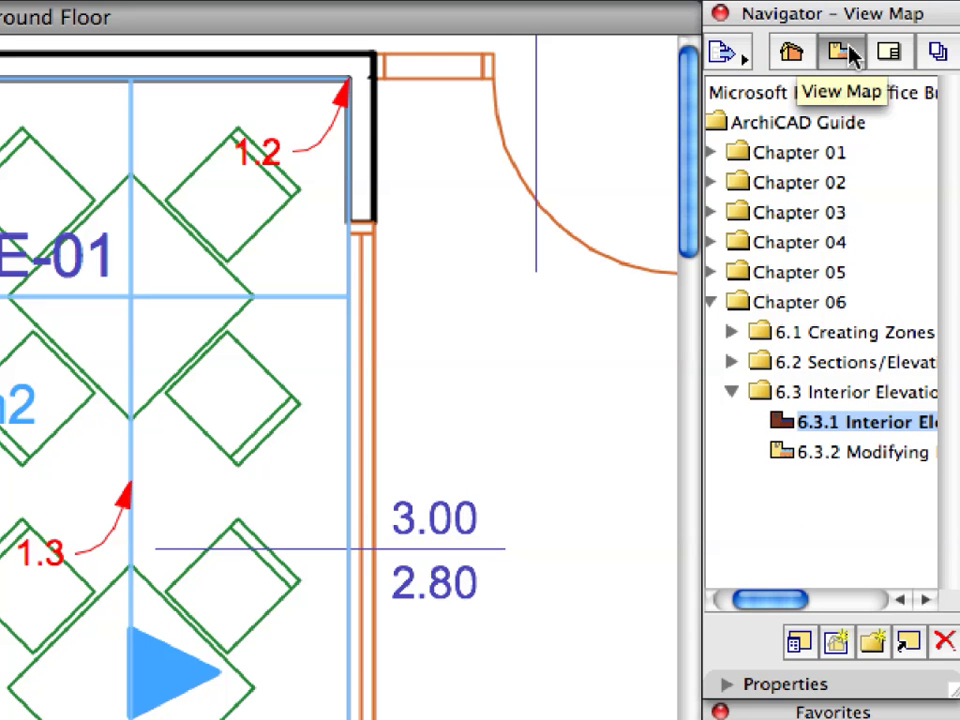
left_click(806, 455)
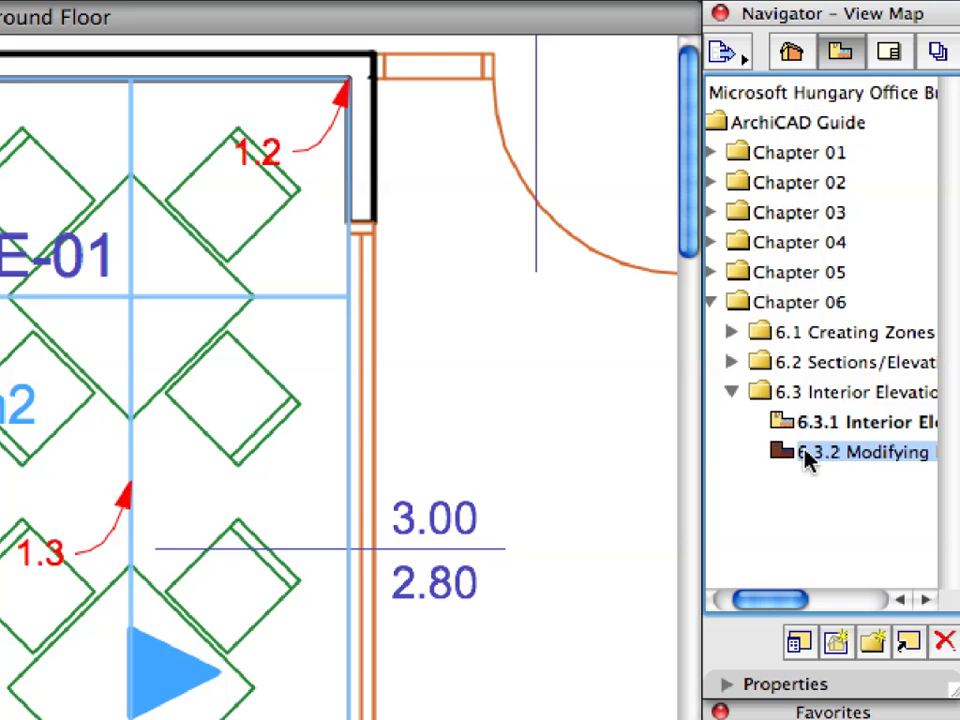
double_click(782, 455)
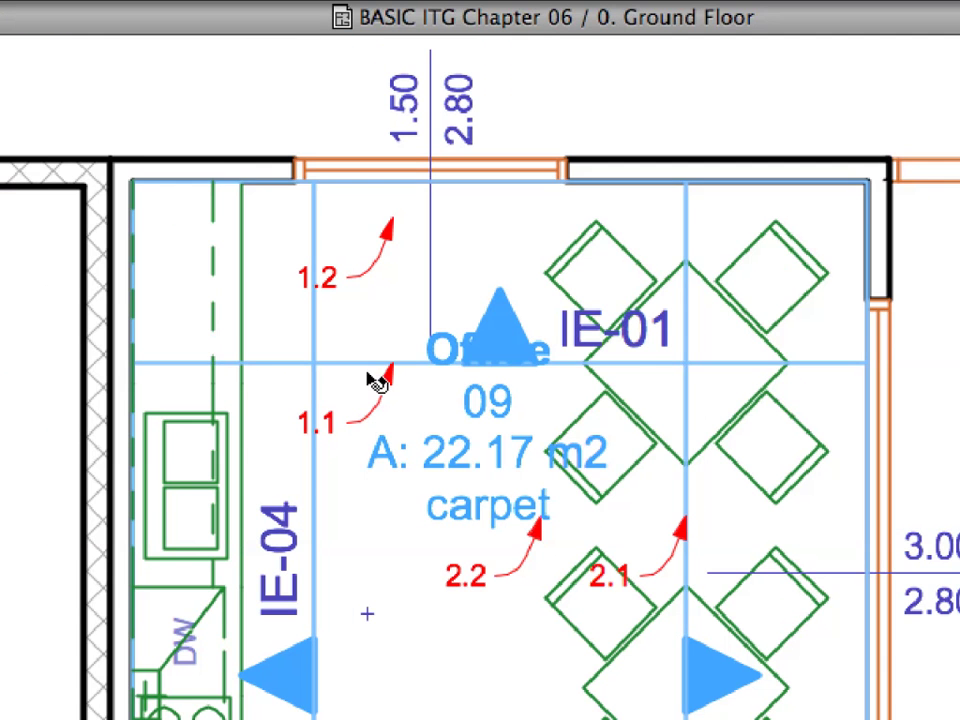
Offset the IE-01 elevation line up to sit just below the office's top wall
left_click(369, 373)
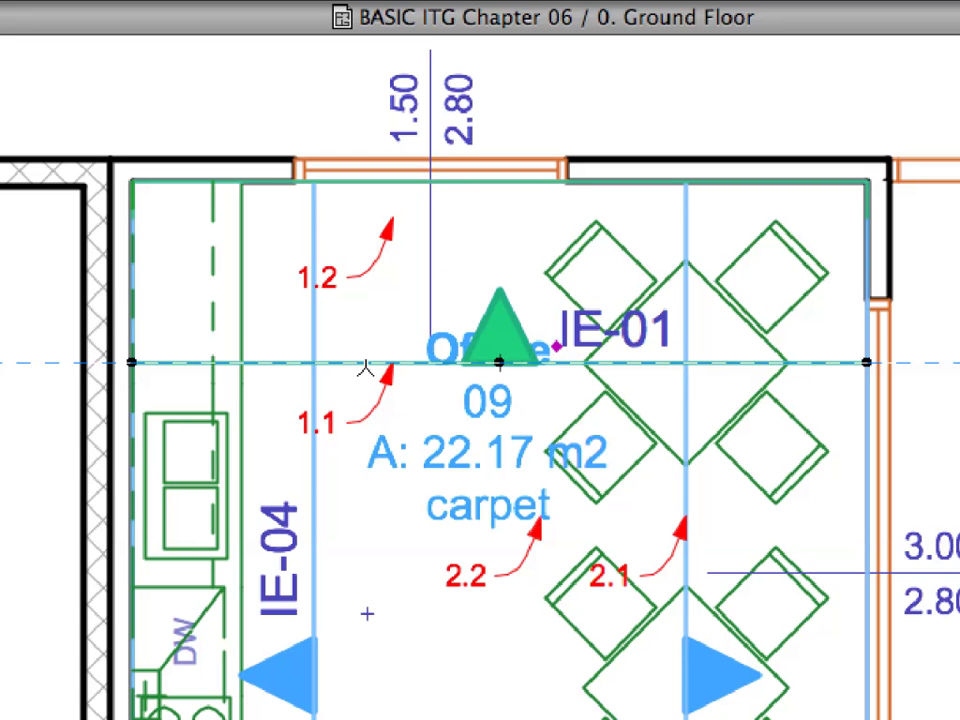
left_click(366, 363)
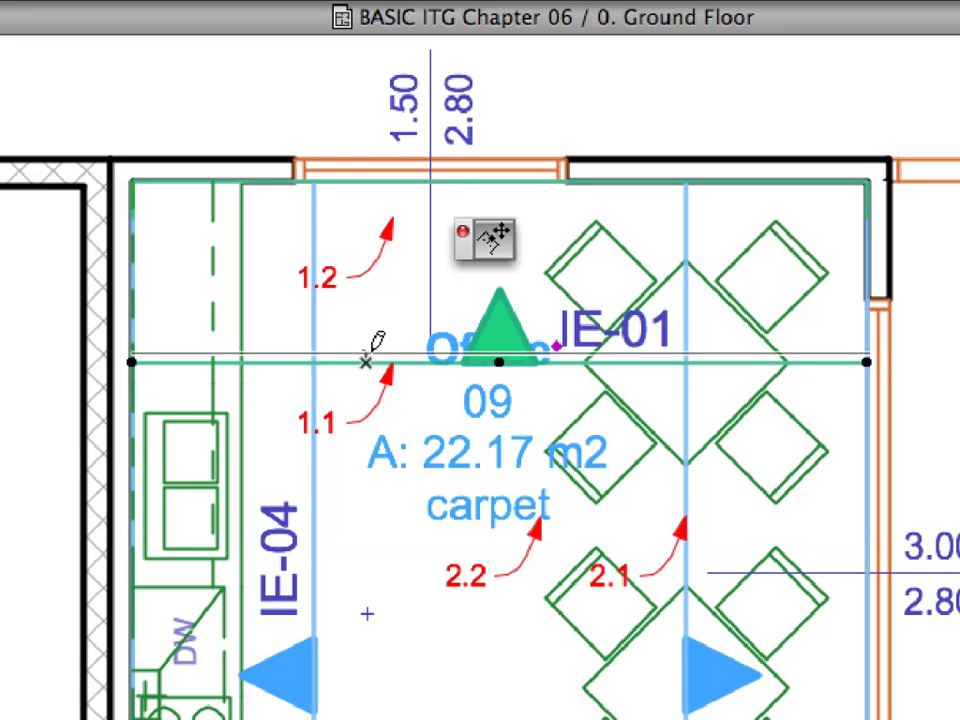
left_click(393, 216)
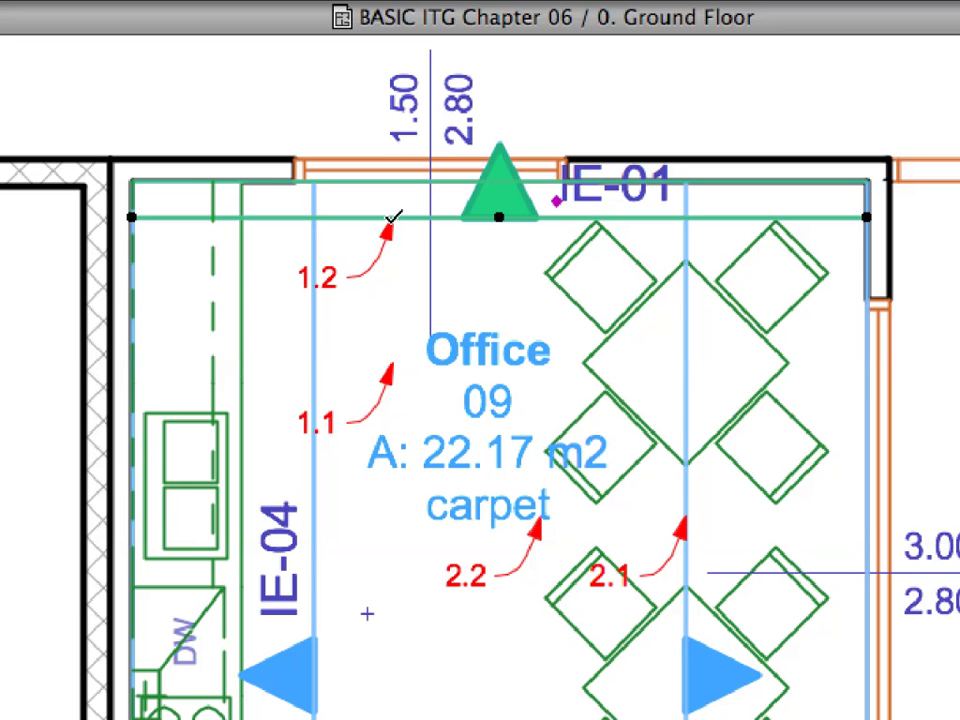
left_click(397, 253)
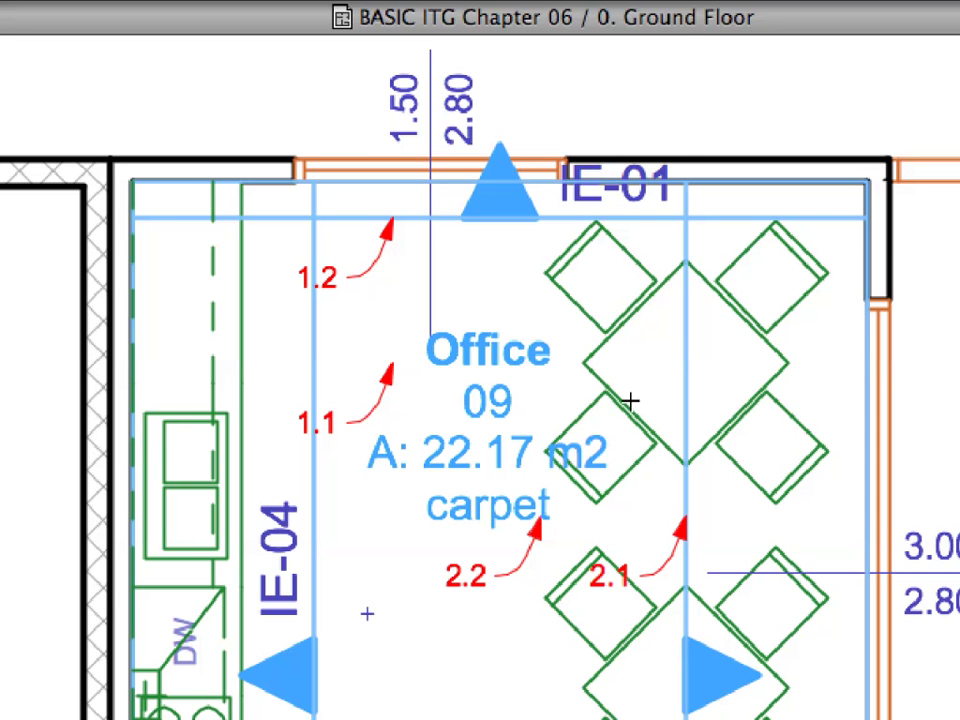
Move the right-facing elevation line left beside the tables
left_click(688, 418)
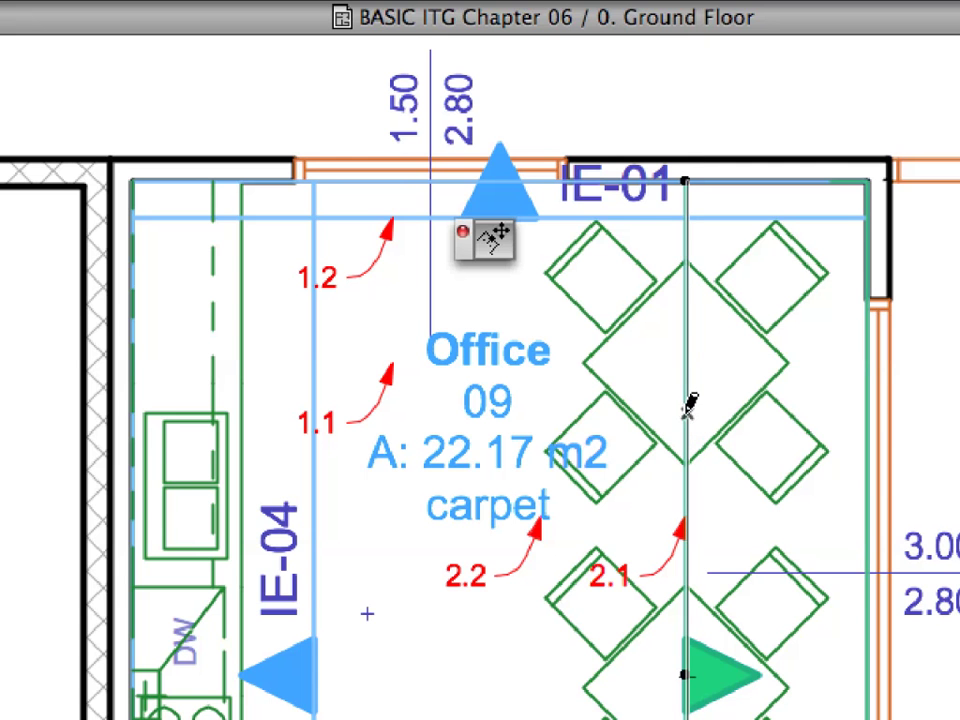
left_click(542, 512)
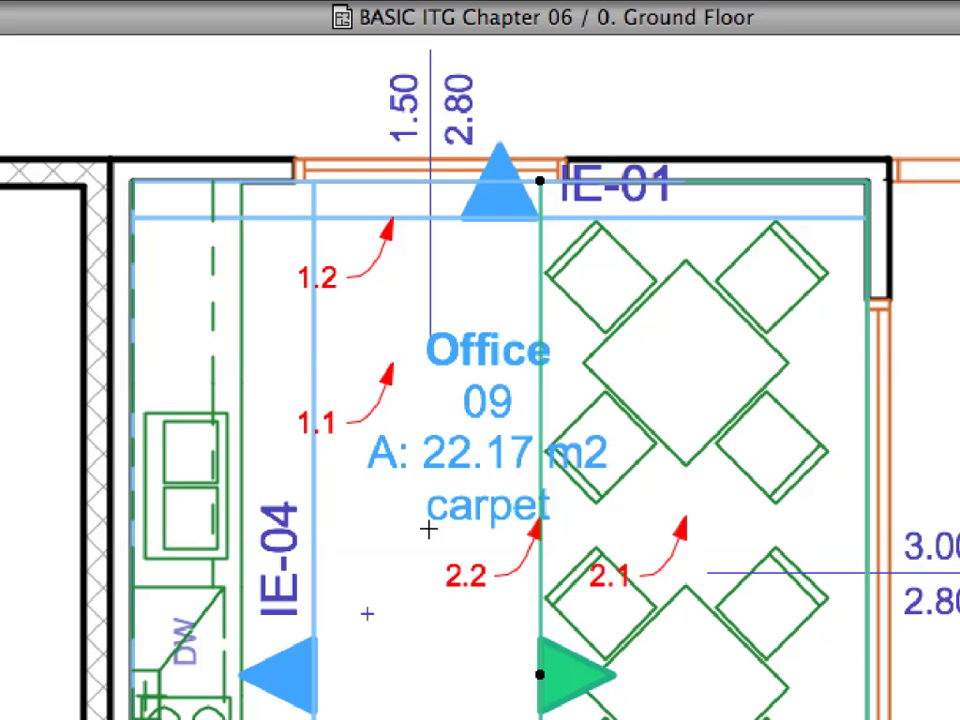
key("Escape")
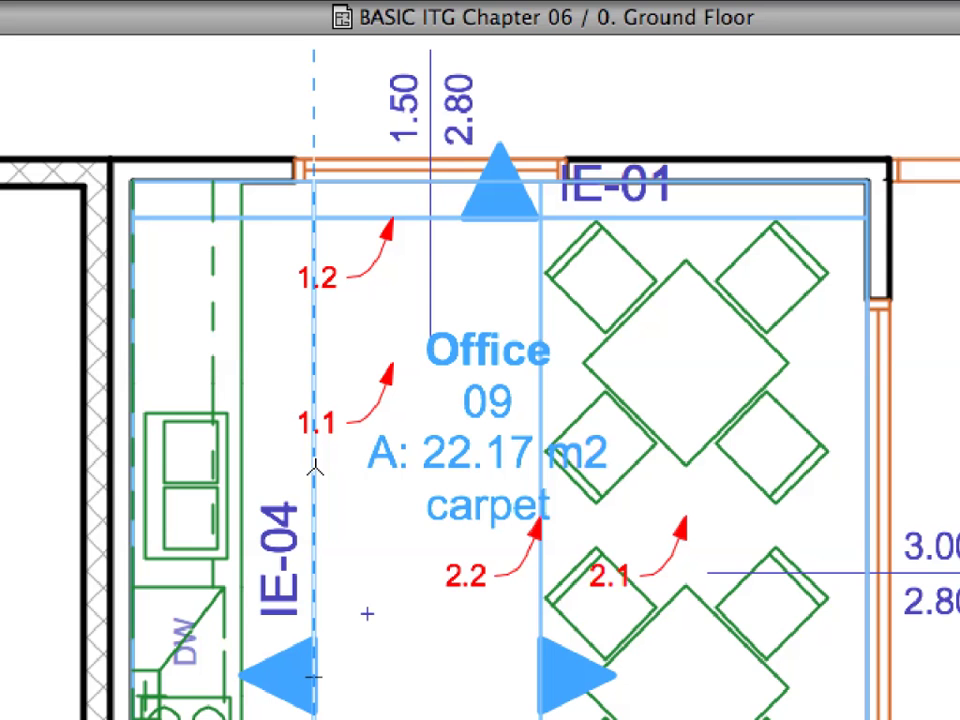
View the IE-04 Tea Kitchen-West elevation with grid display toggled, then return to the floor plan
right_click(314, 468)
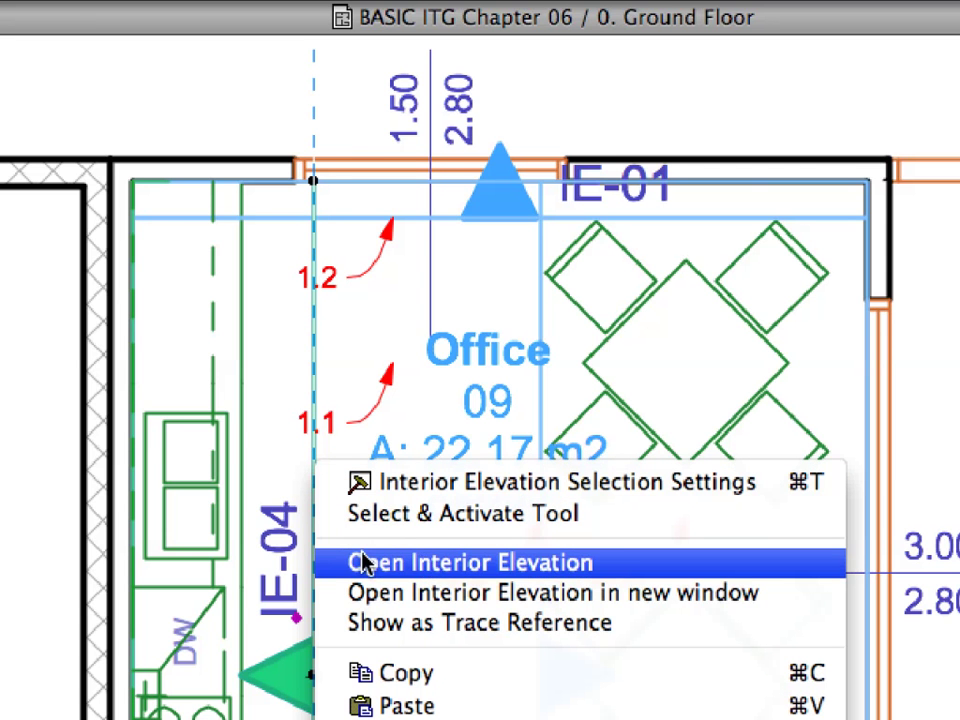
left_click(678, 570)
left_click(182, 8)
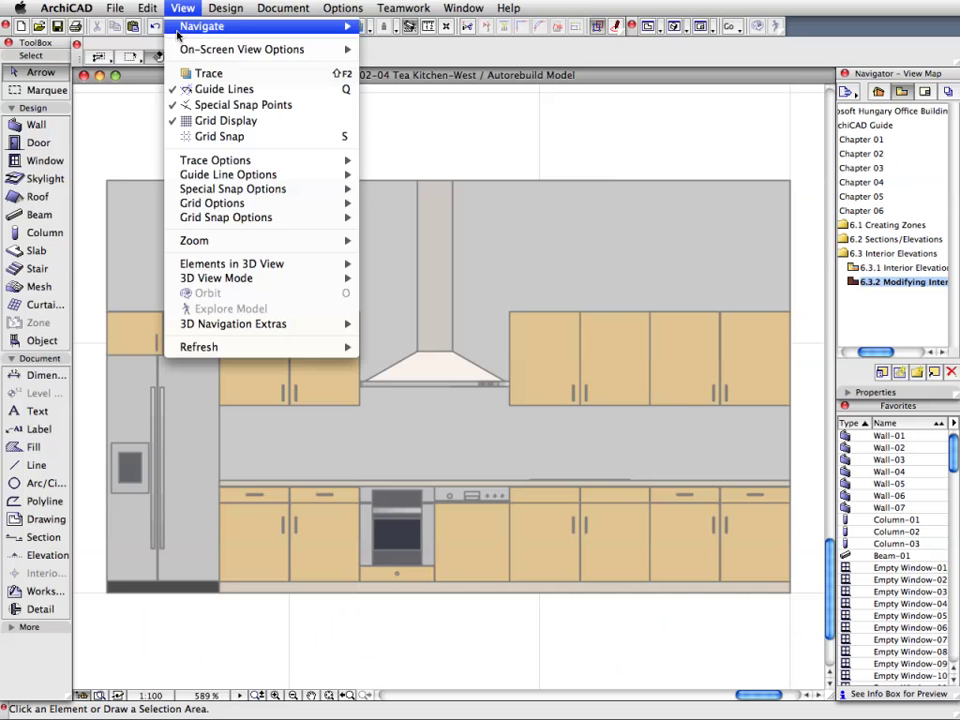
left_click(190, 122)
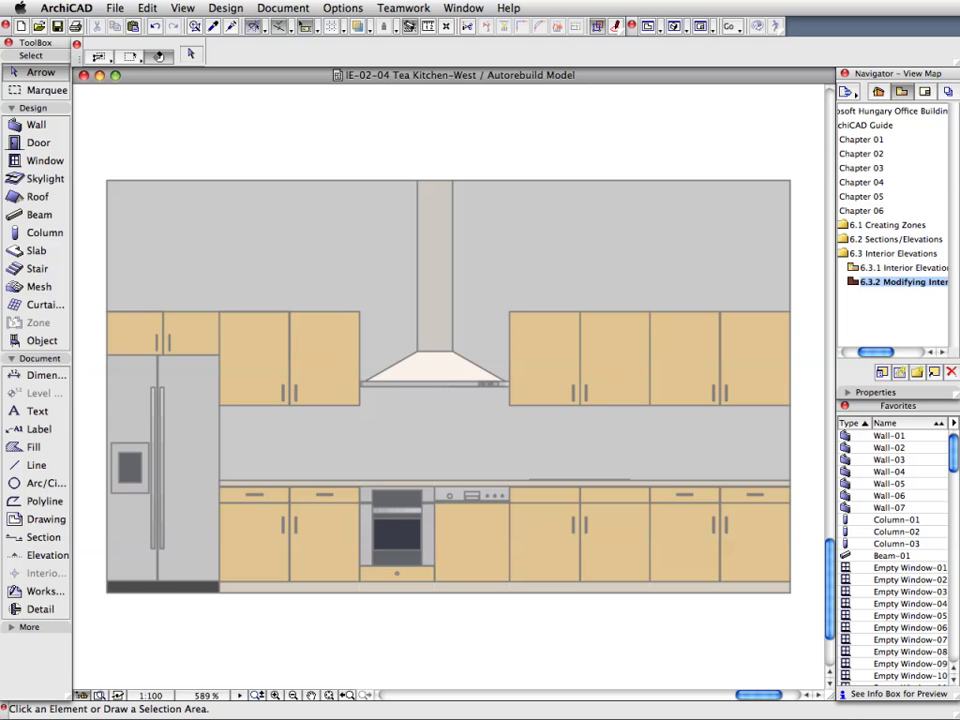
scroll(435, 508, "up", 3)
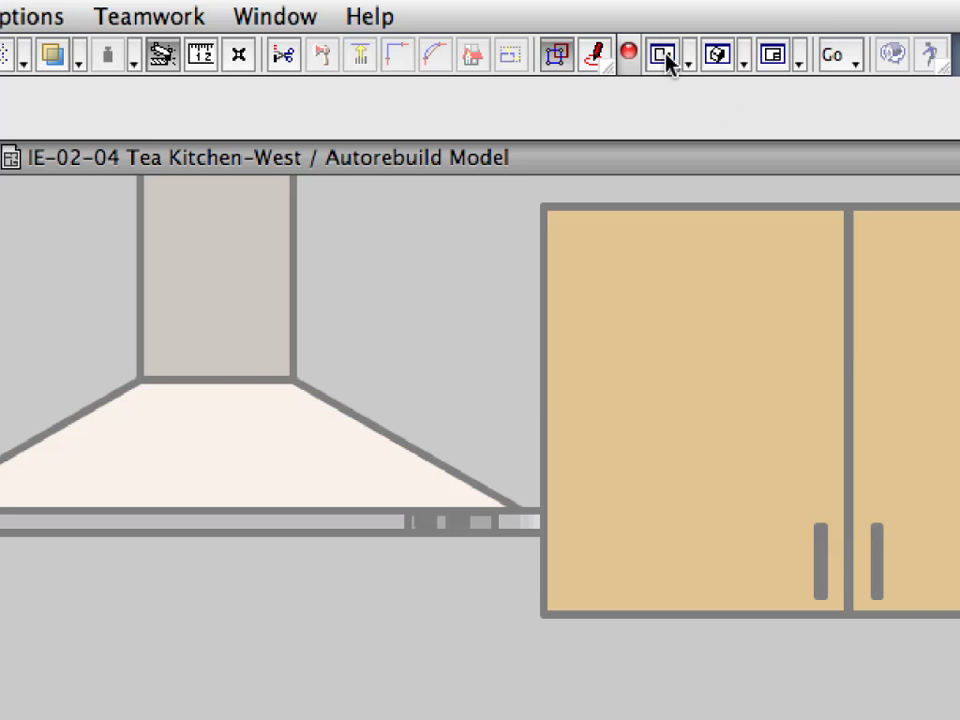
left_click(665, 57)
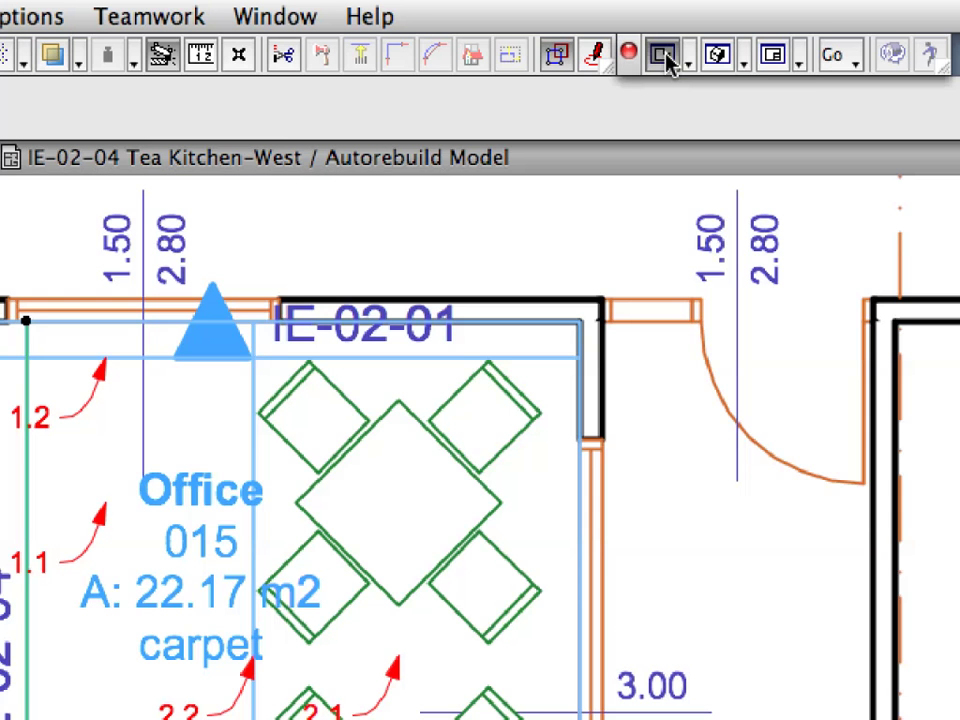